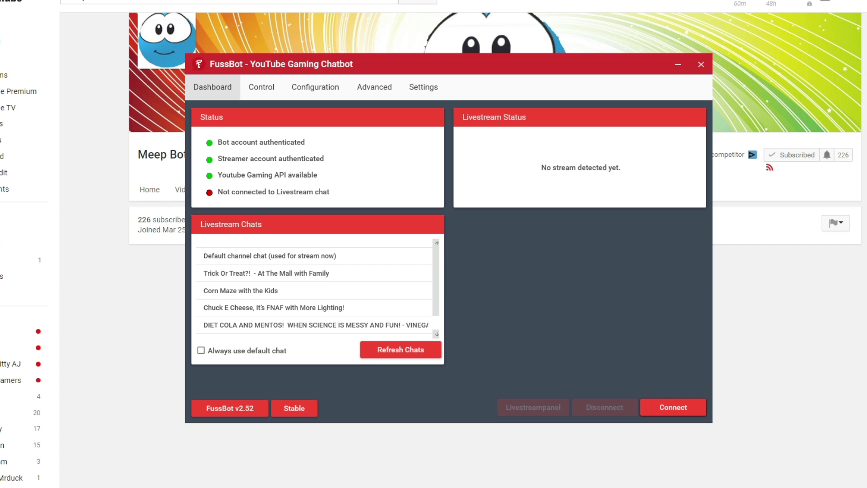
Examine the FussBot download page for its end-of-life notice, available versions and requirements.
key(alt+F4)
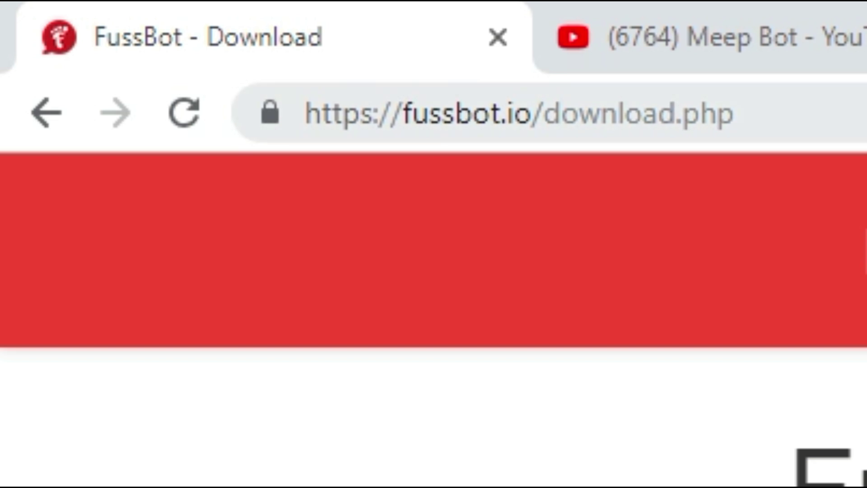
drag(735, 113, 304, 112)
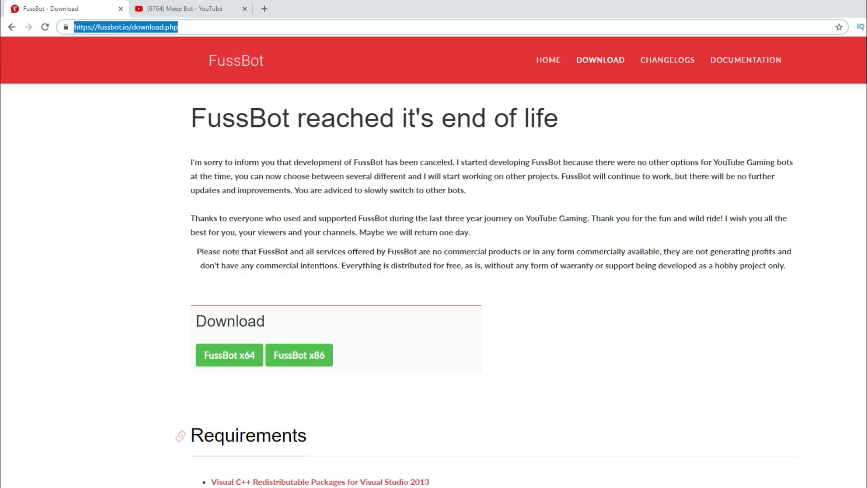
scroll(433, 271, down, 1)
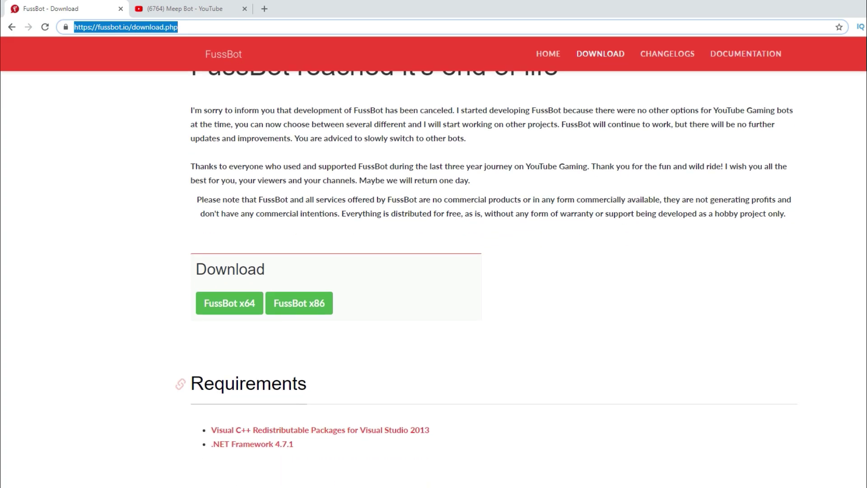
scroll(434, 271, up, 1)
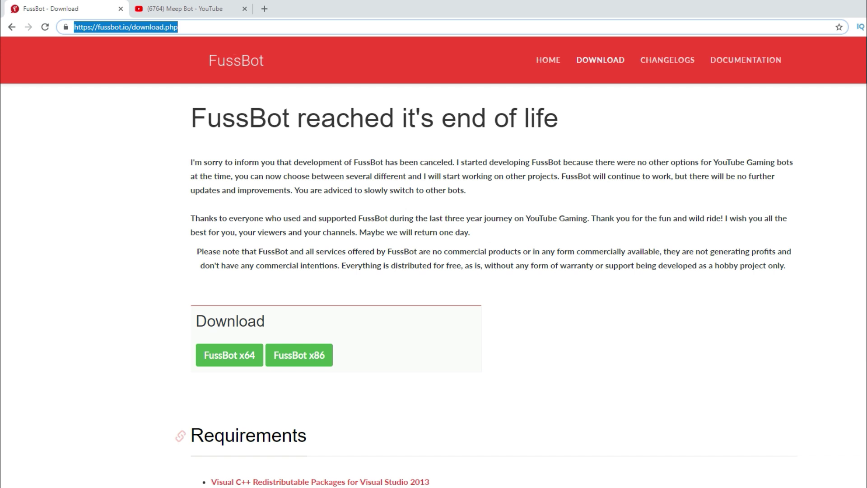
drag(714, 266, 789, 265)
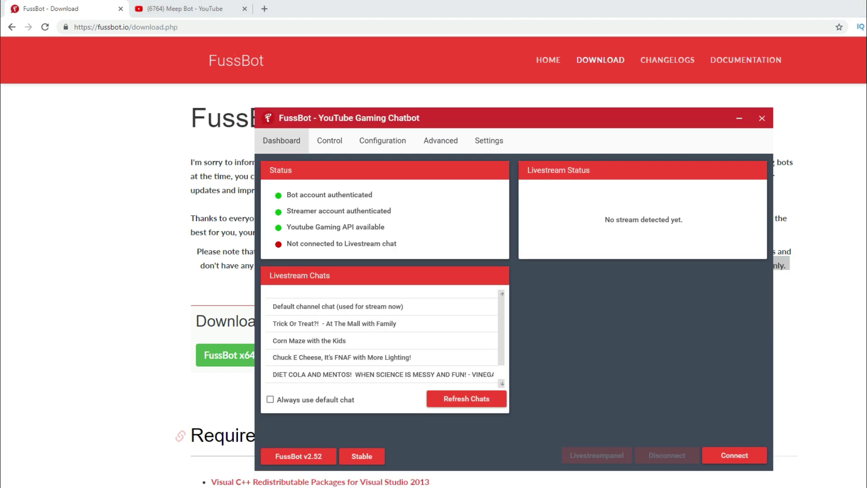
Look over the Meep Bot channel's About page on YouTube.
drag(483, 117, 443, 97)
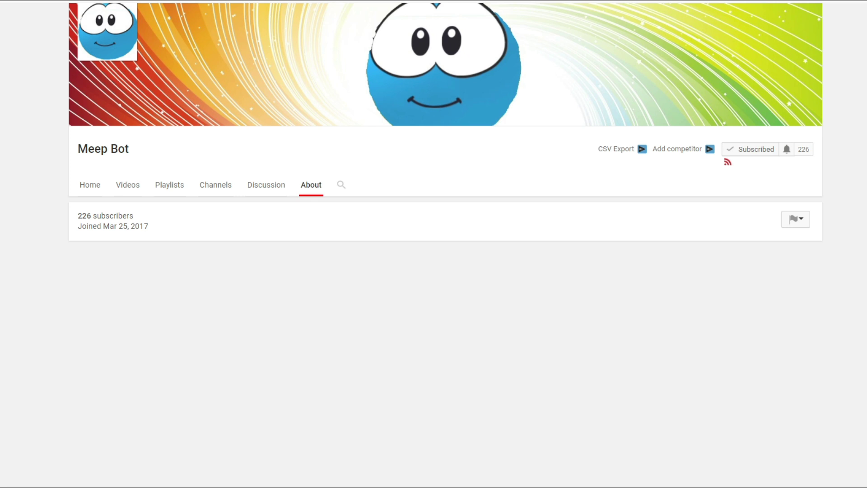
scroll(445, 181, down, 1)
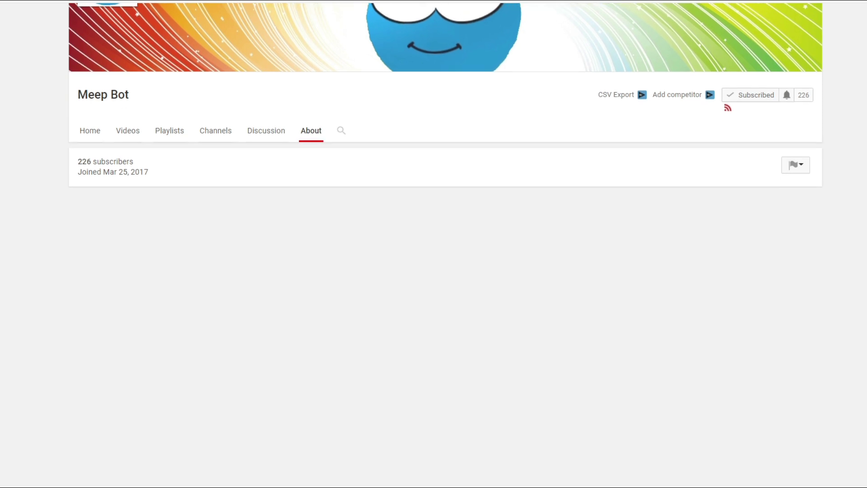
scroll(445, 181, up, 1)
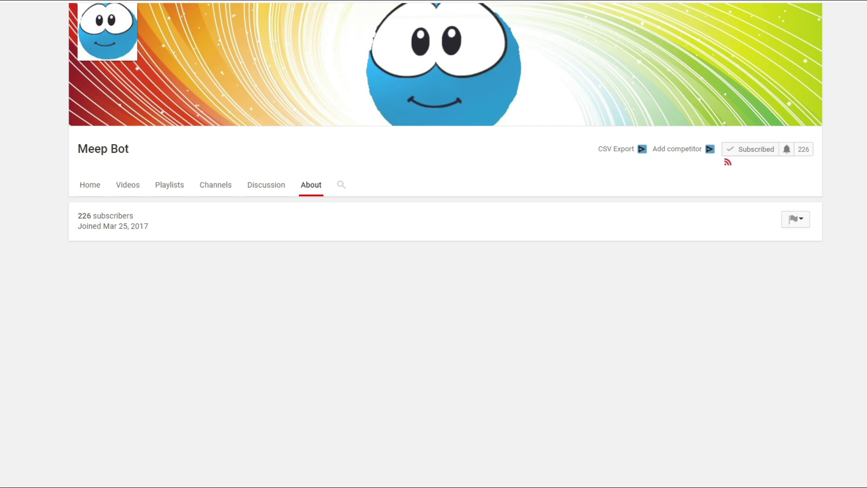
Switch to FussBot and open its authentication settings for the bot and streamer logins.
click(247, 486)
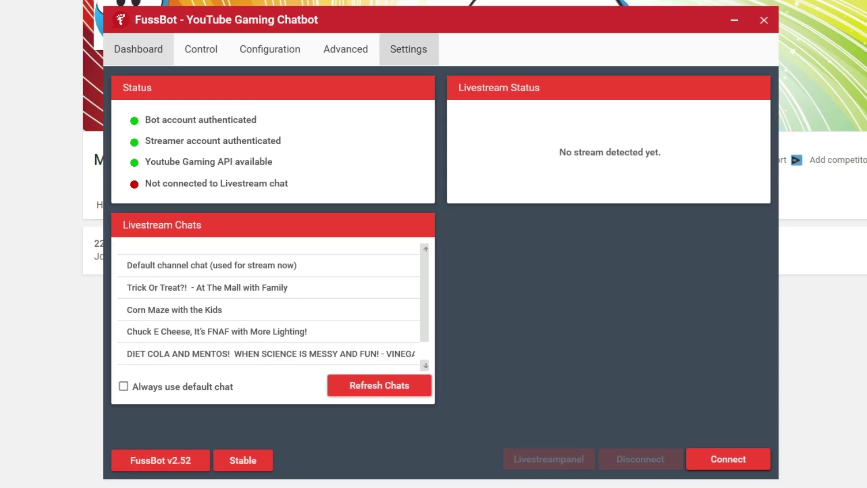
click(408, 49)
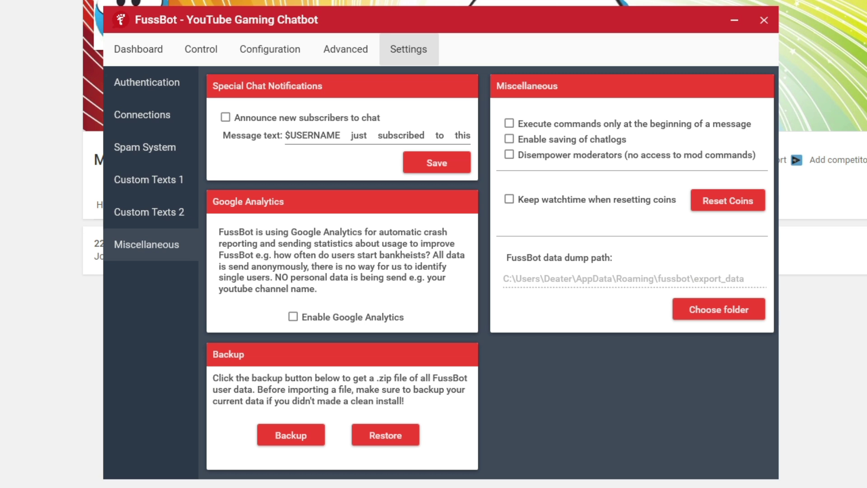
click(147, 82)
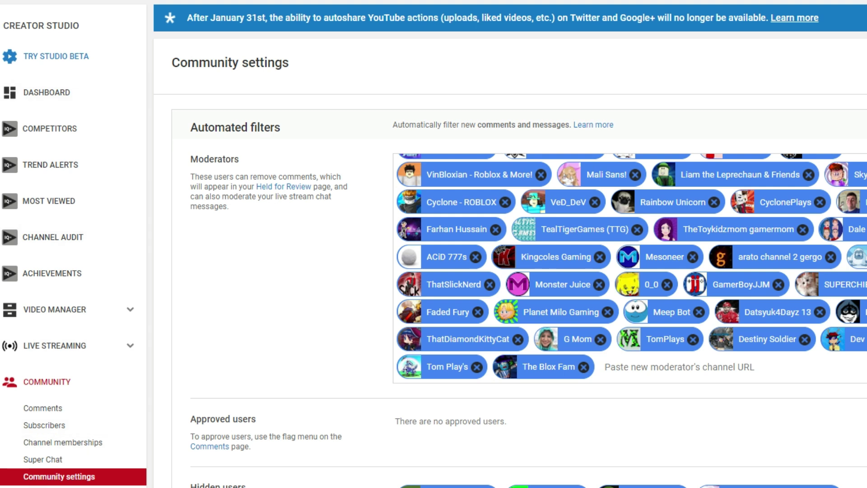
Copy the Meep Bot channel's URL and enter it as a new moderator in YouTube's community settings.
key(alt+Tab)
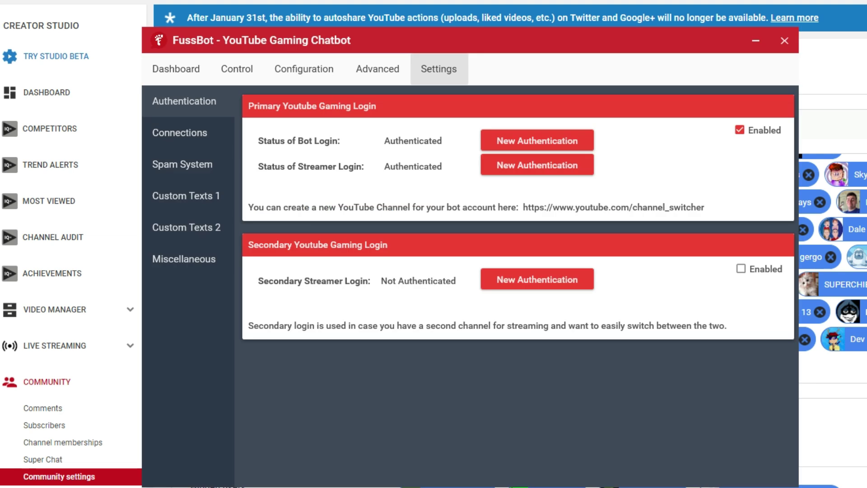
key(alt+Tab)
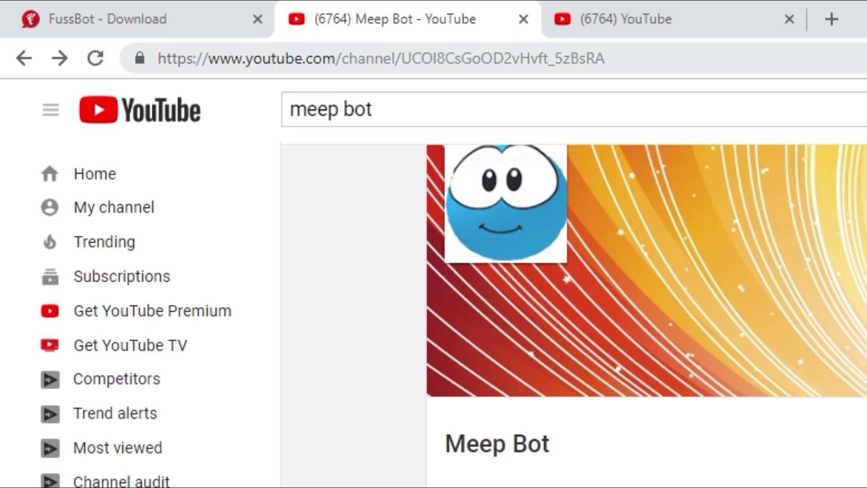
click(382, 58)
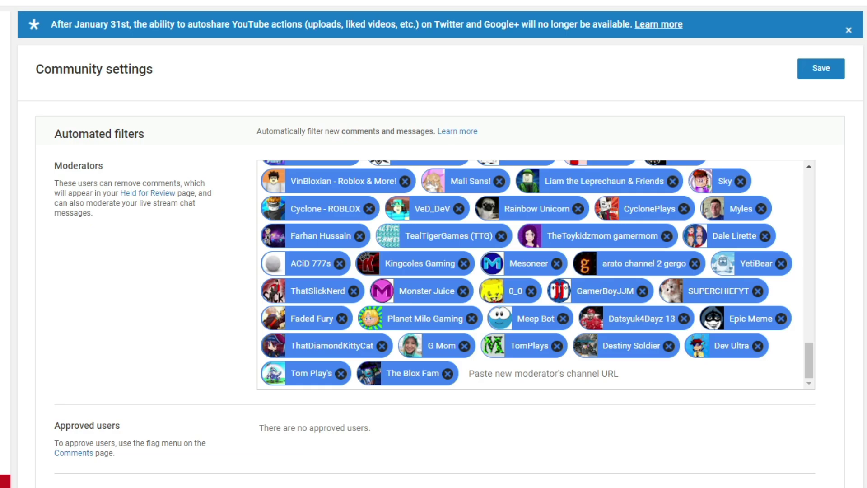
text(https://www.youtube.com/channel/UCOl8CsGoOD2vHvft_5zBsRA)
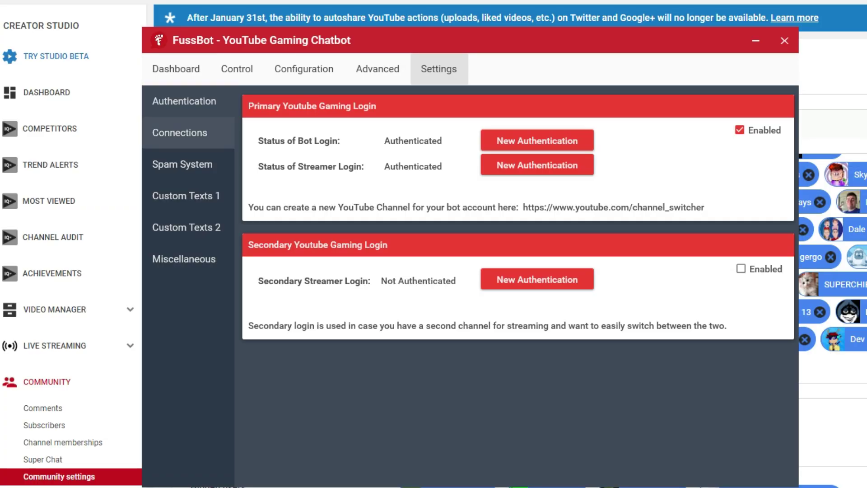
Switch to FussBot and review its service connections and both sets of custom texts.
click(187, 132)
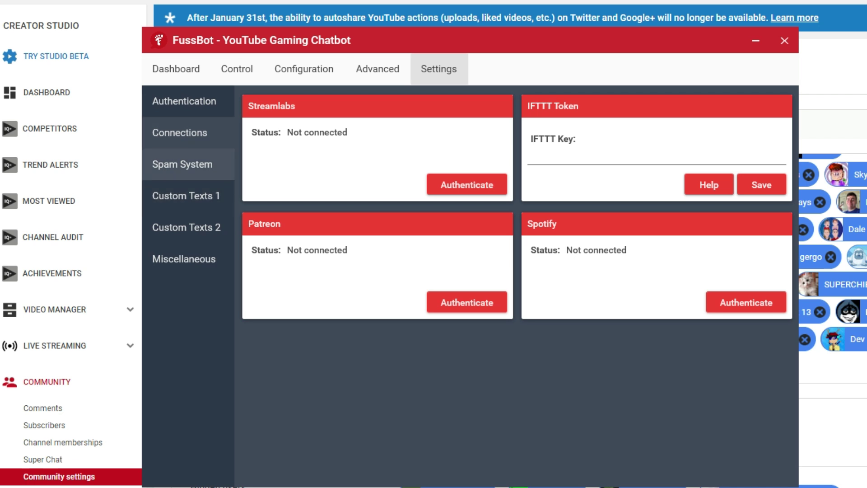
click(186, 196)
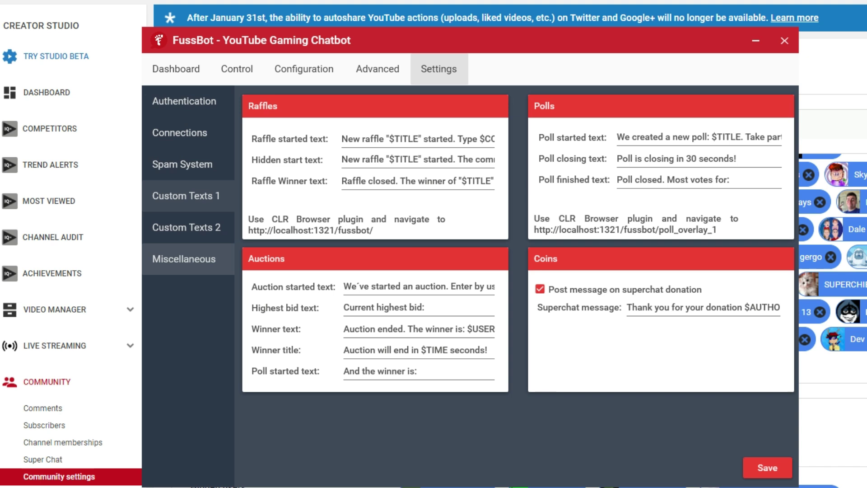
click(186, 227)
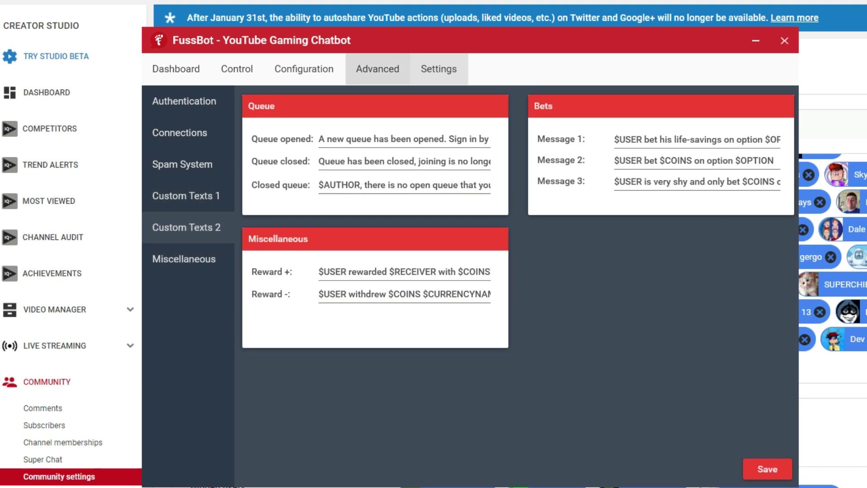
Review the coins system configuration, including the currency's name and its short form.
click(304, 69)
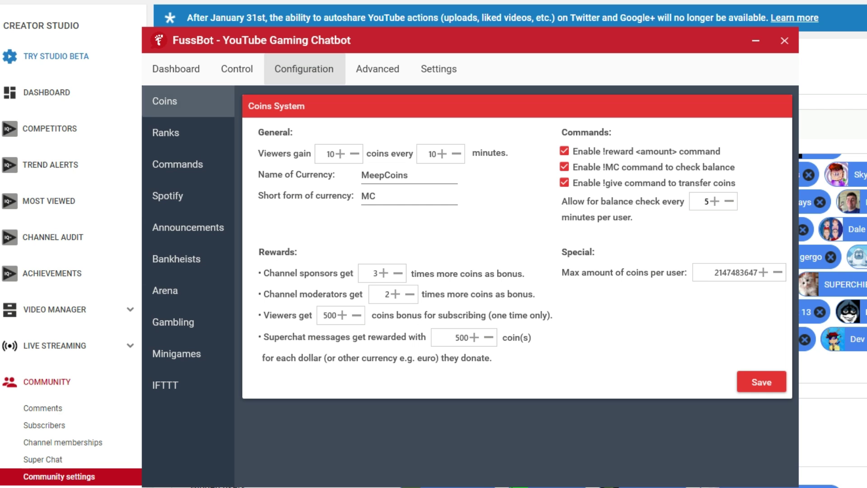
click(409, 175)
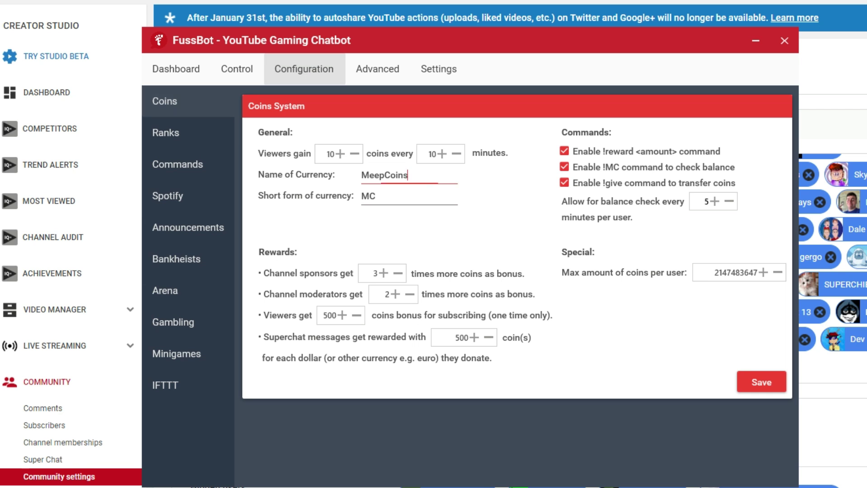
key(ctrl+a)
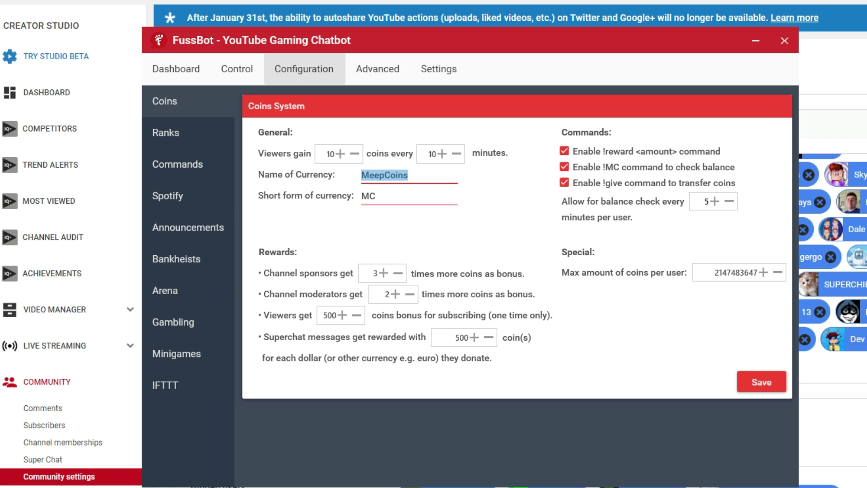
click(375, 195)
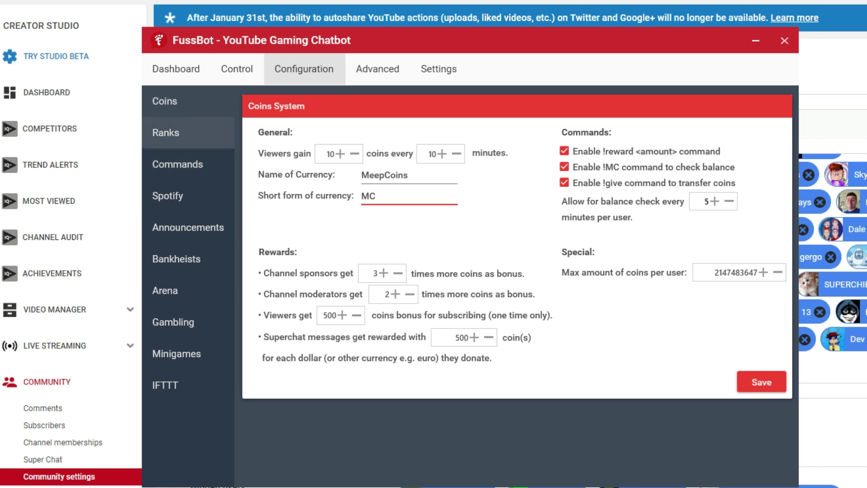
Review the configuration of viewer ranks, custom commands, Spotify and announcements.
click(165, 132)
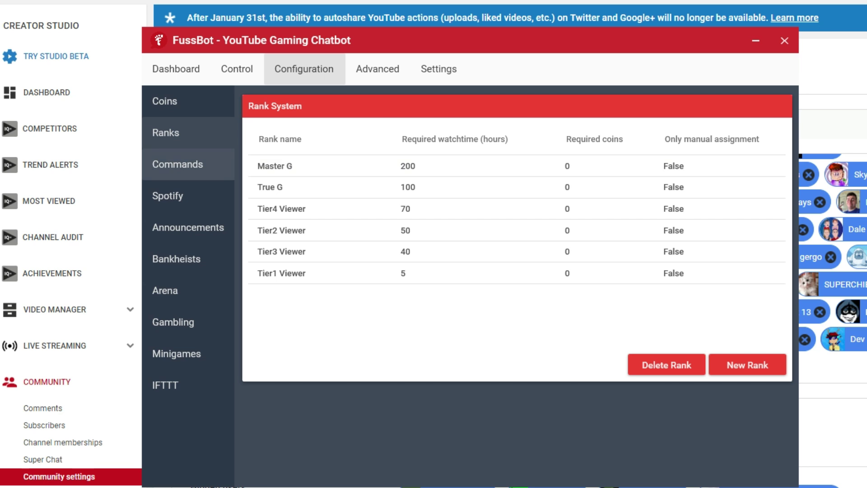
click(193, 166)
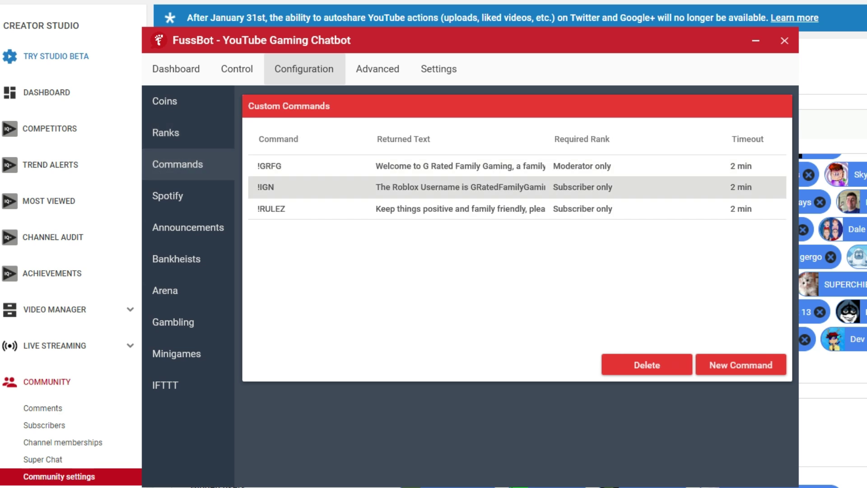
click(185, 195)
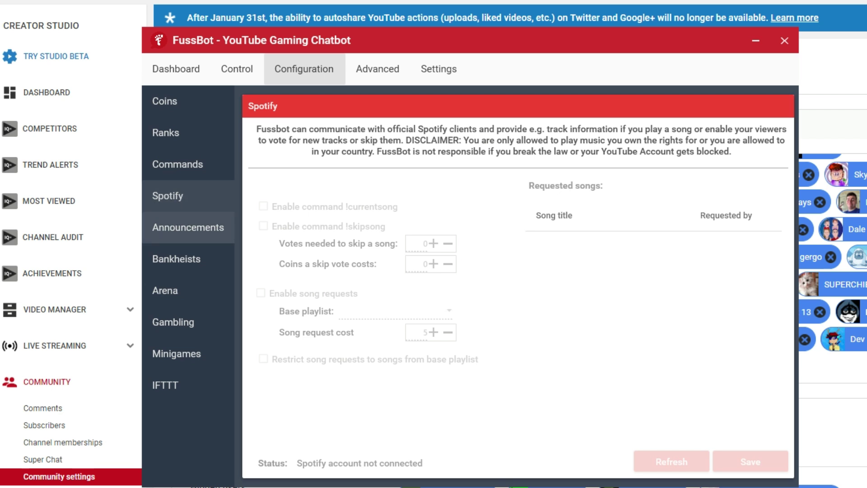
click(194, 230)
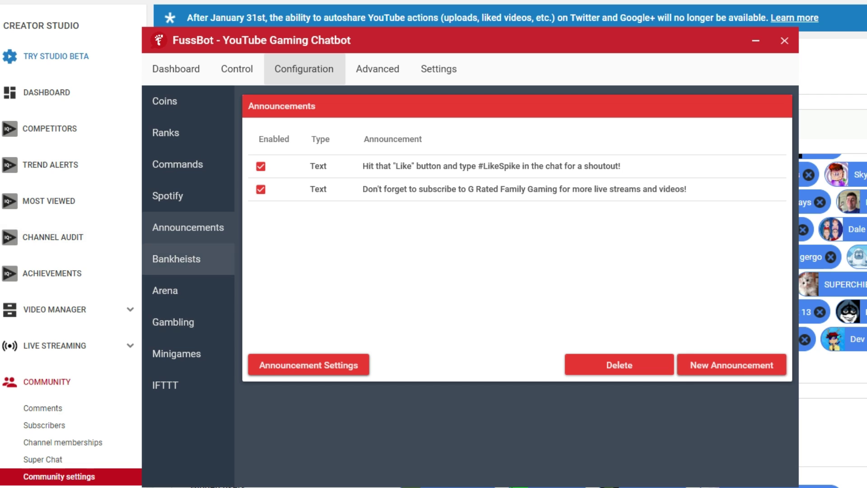
Examine the bankheist and arena game configuration, including their commands and message texts.
click(181, 259)
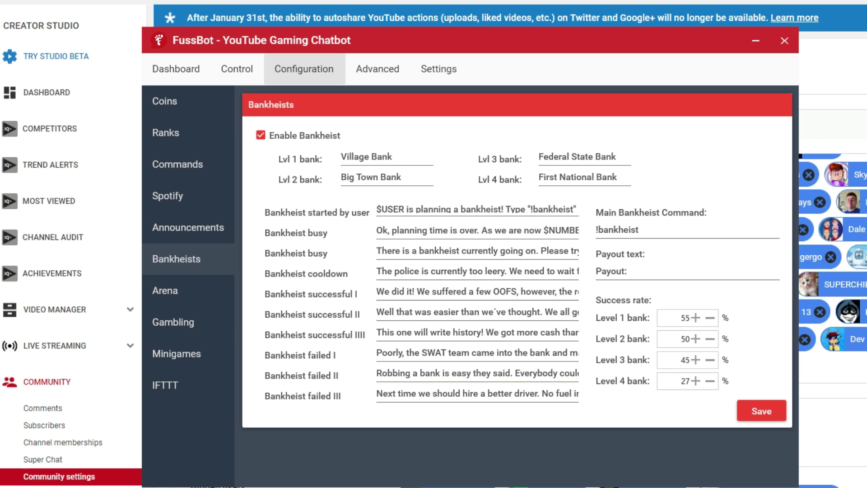
click(686, 229)
click(165, 290)
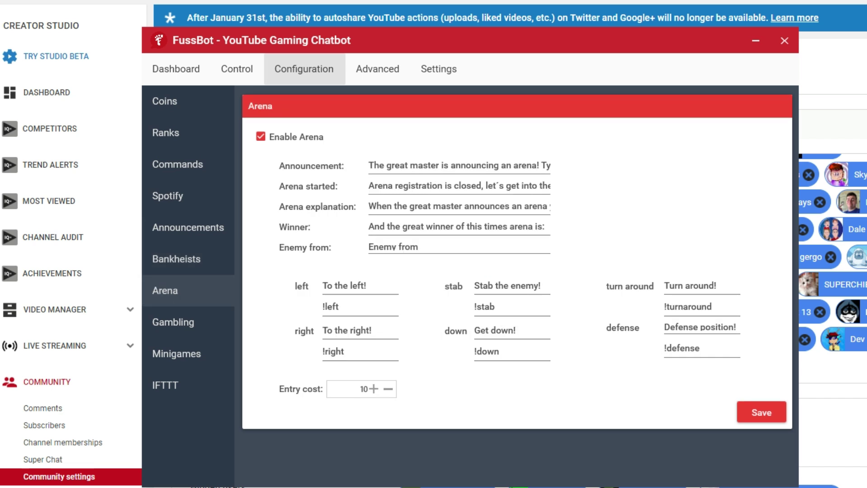
click(459, 185)
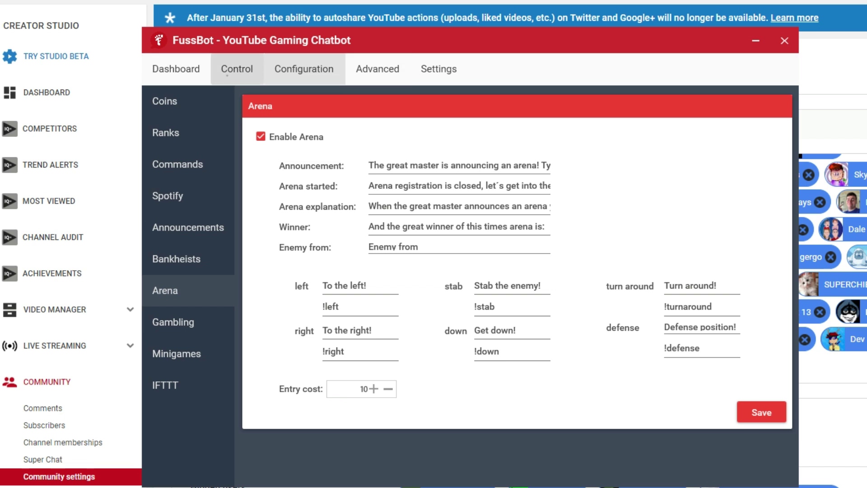
Look through the stream controls for viewers, chat, auctions, giveaways, polls and bets.
click(227, 73)
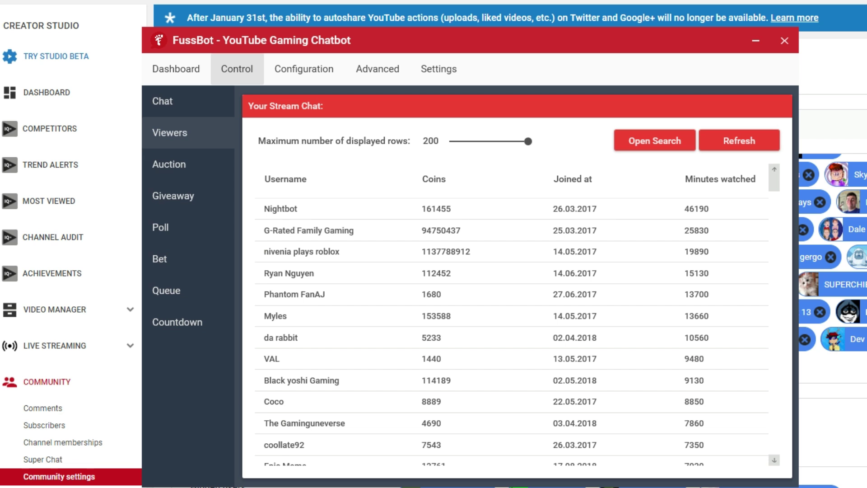
click(162, 101)
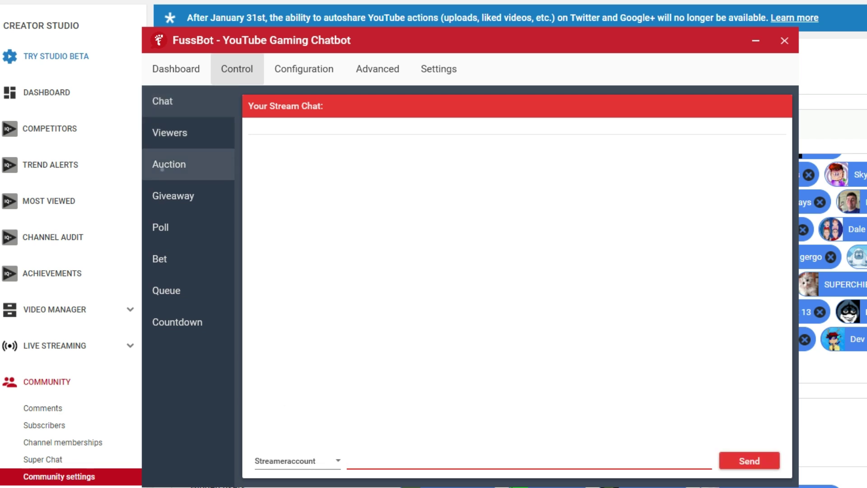
click(161, 166)
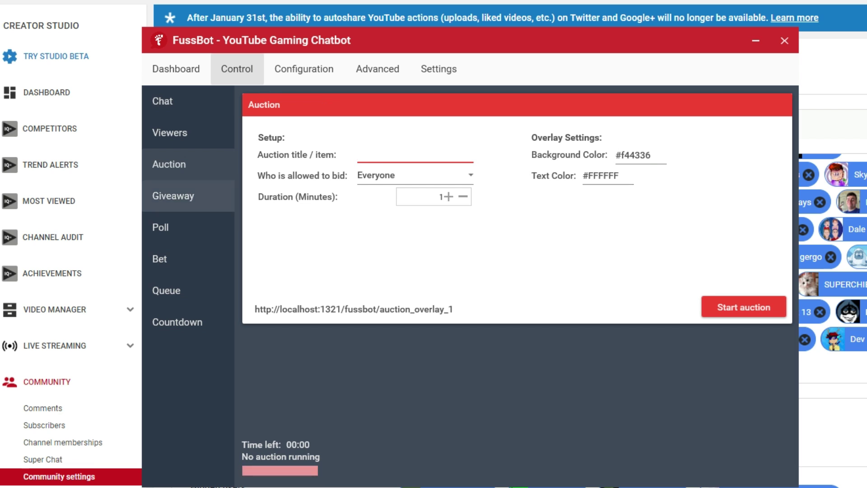
click(173, 195)
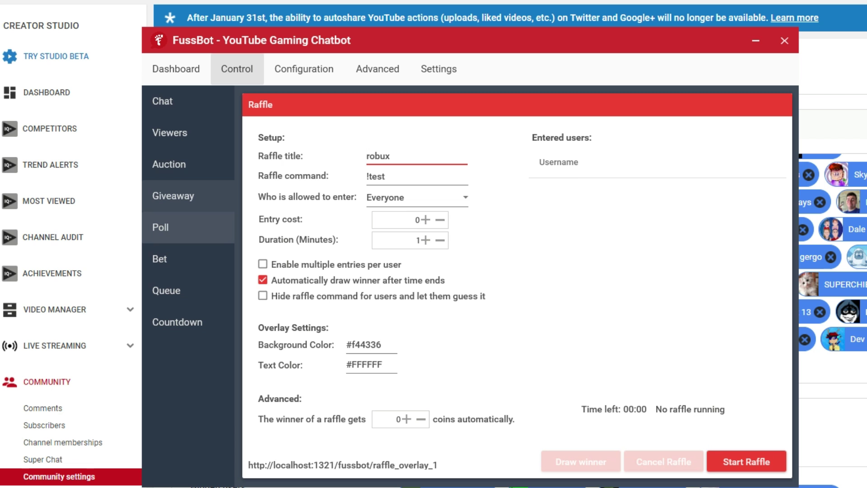
click(187, 227)
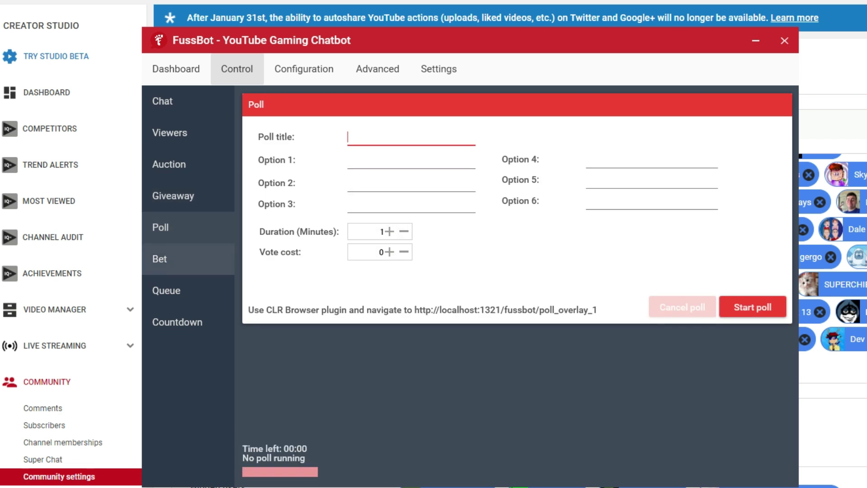
click(188, 258)
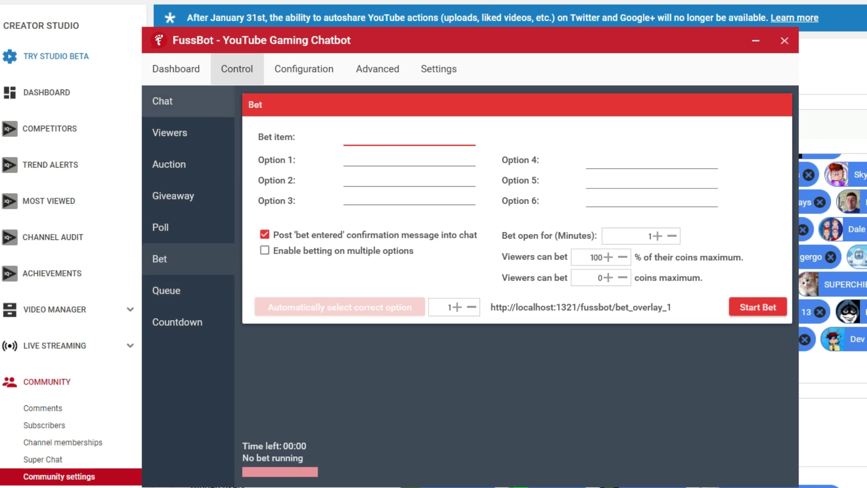
Review the advanced Streamlabs donation options and the authentication settings for the bot and streamer logins.
click(377, 69)
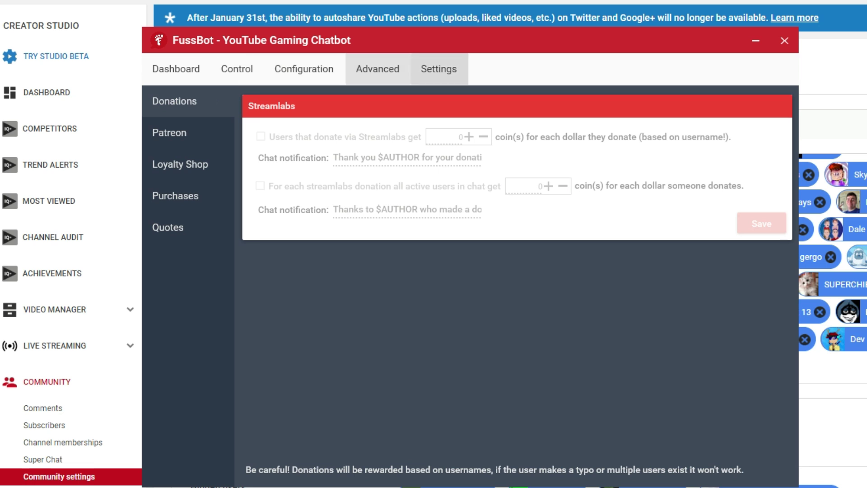
click(438, 68)
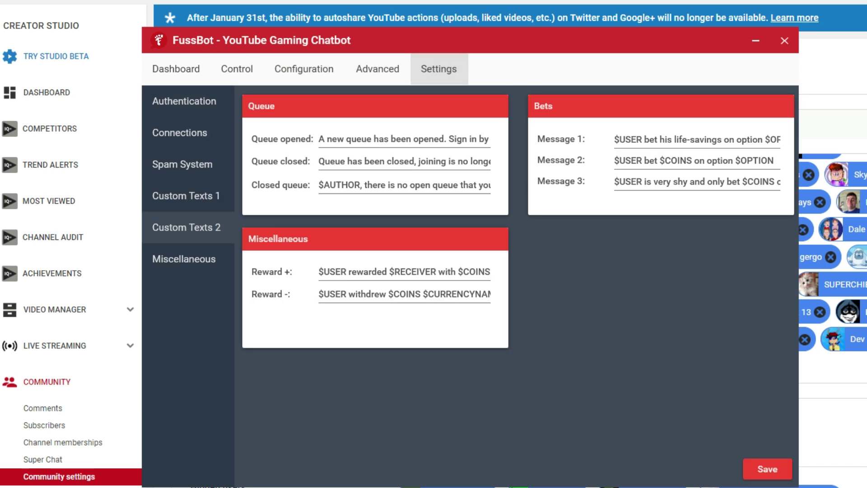
click(184, 101)
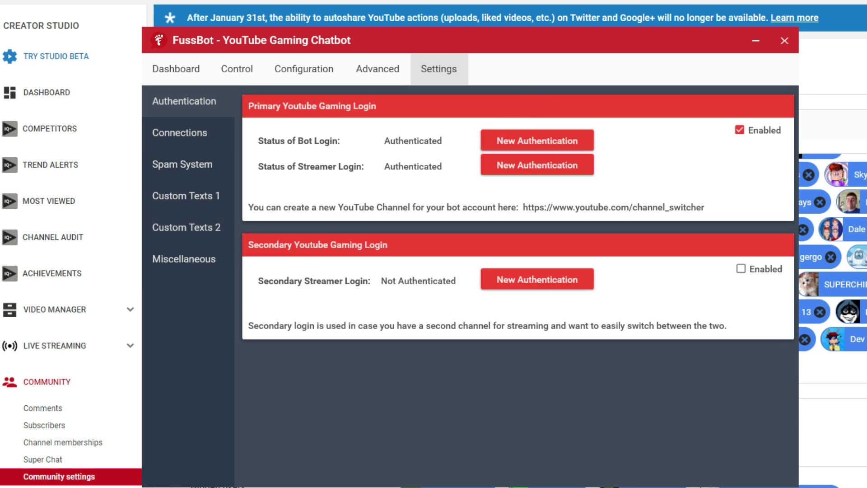
click(176, 69)
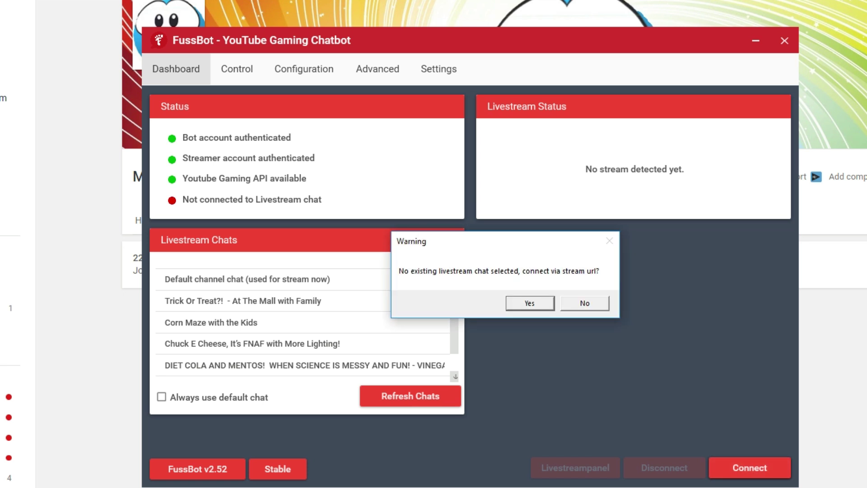
key(Return)
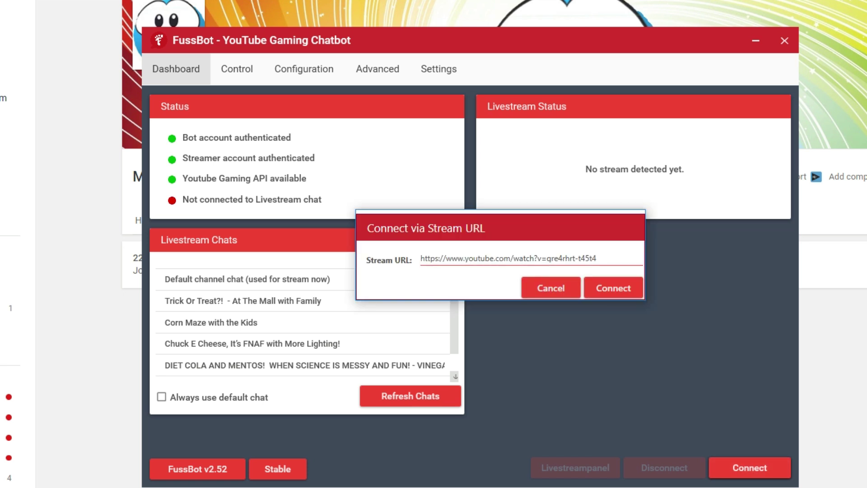
drag(596, 258, 421, 258)
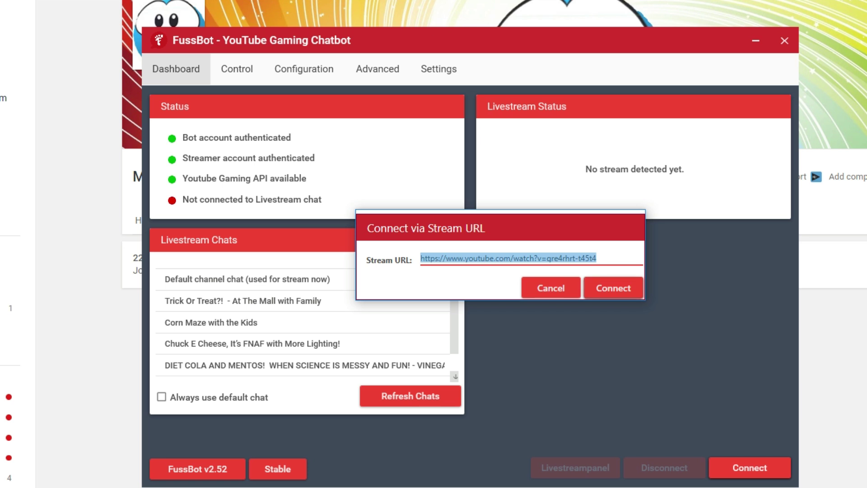
key(Return)
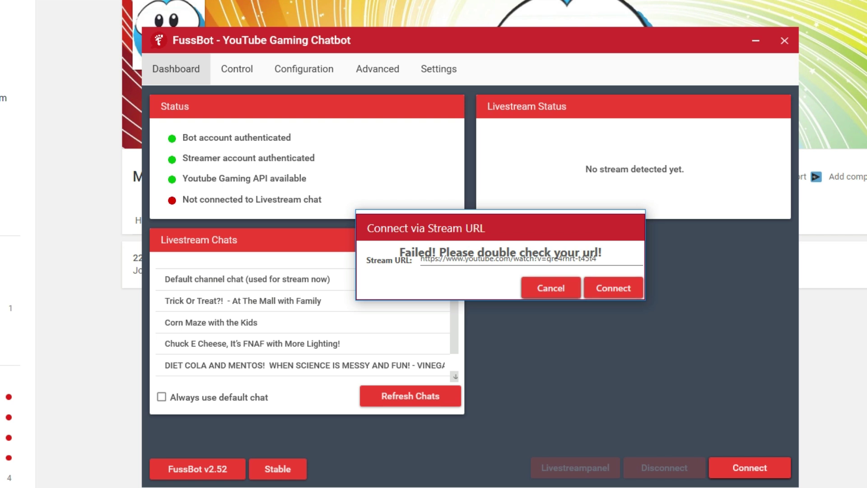
key(Escape)
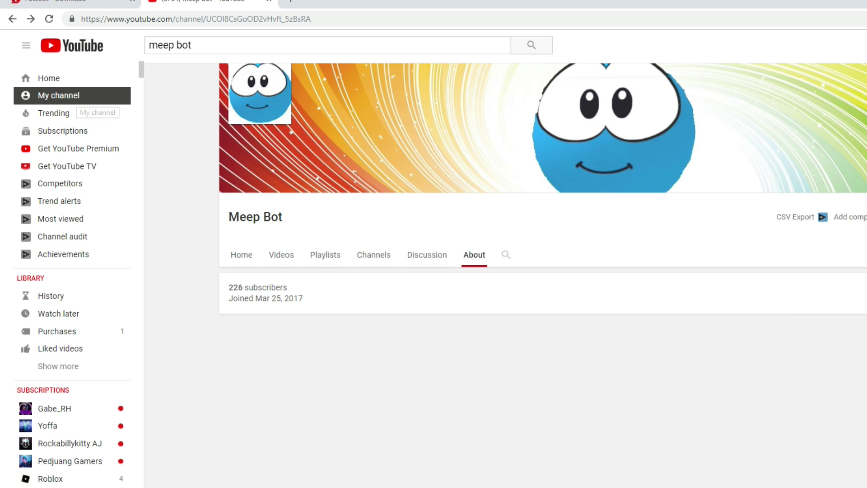
Switch to YouTube to look through the DeeterPlays channel's home page and uploaded videos, and return to the FussBot dashboard.
click(77, 110)
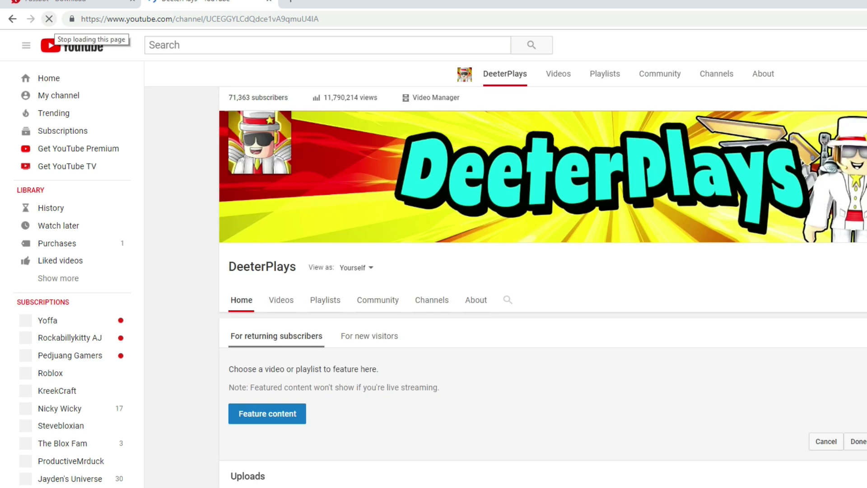
scroll(541, 285, down, 6)
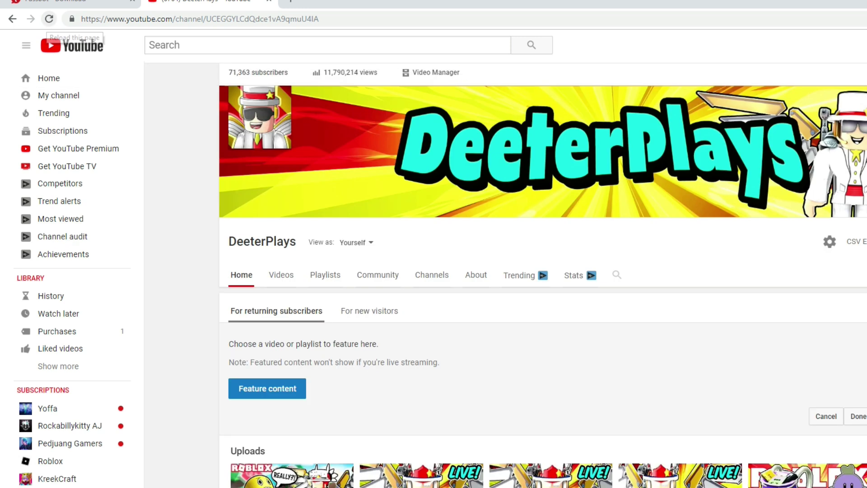
scroll(542, 275, down, 4)
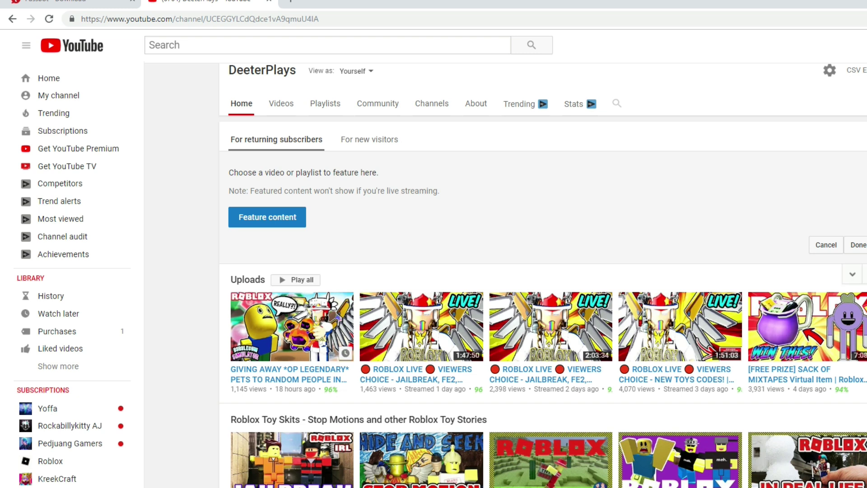
scroll(542, 276, up, 4)
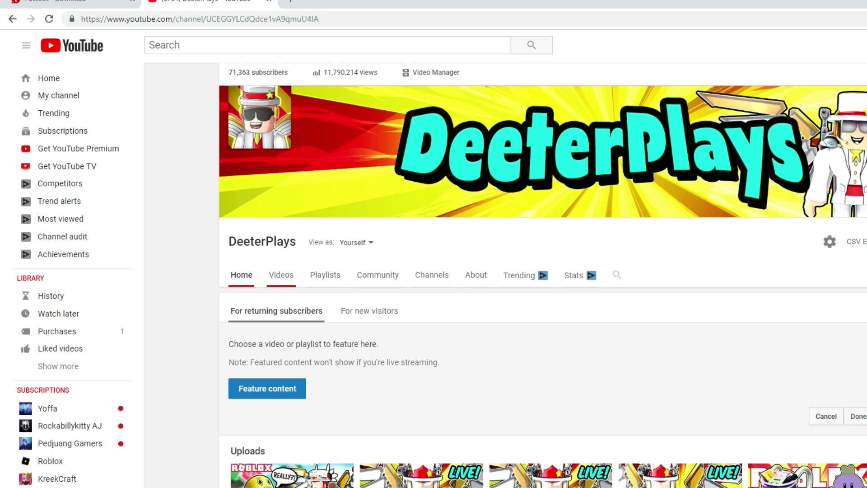
click(281, 275)
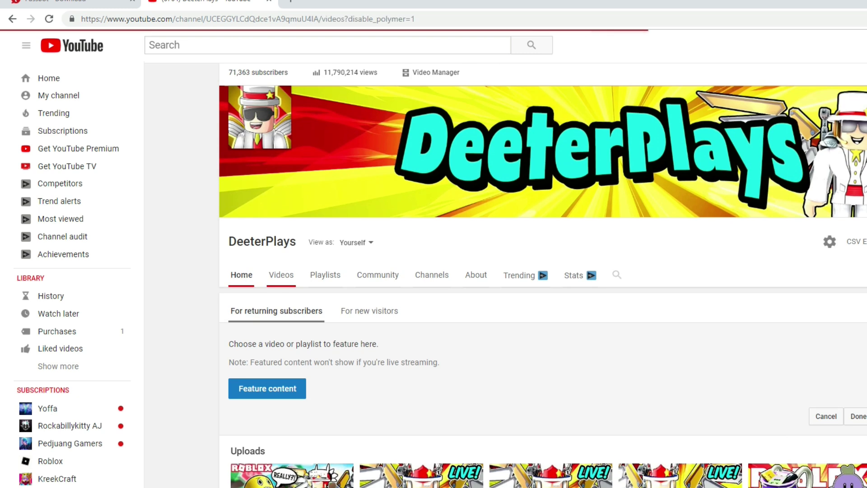
scroll(542, 289, down, 8)
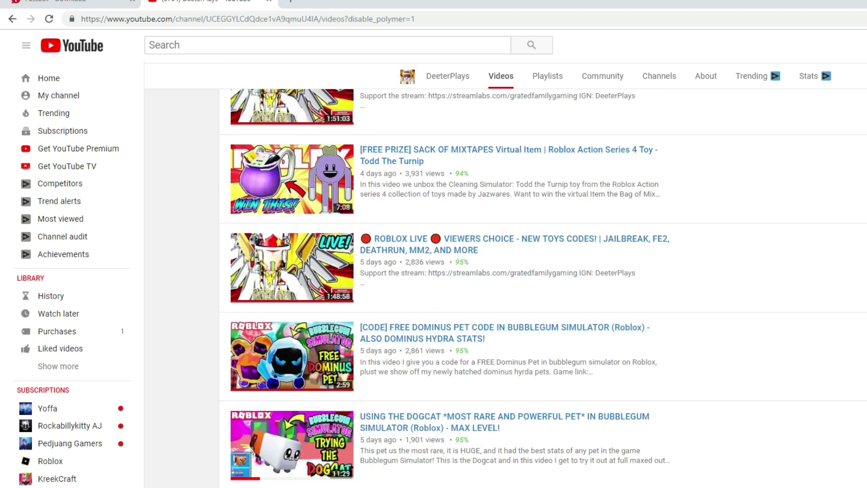
scroll(542, 289, up, 8)
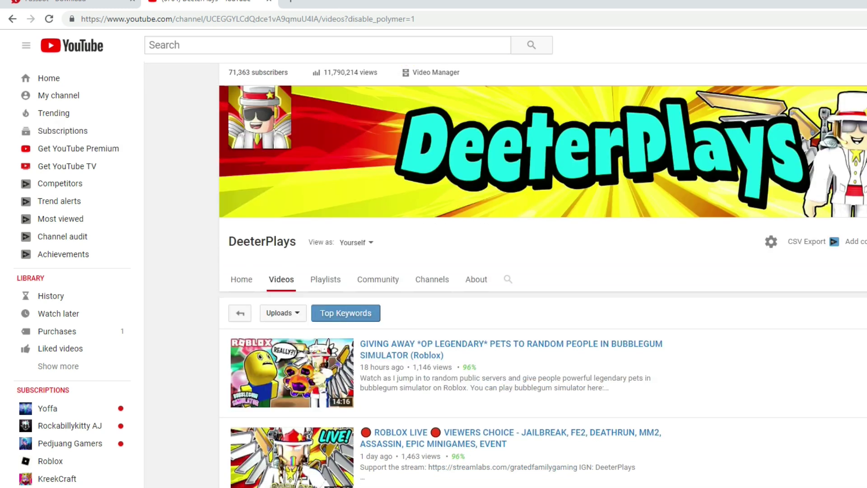
key(alt+Tab)
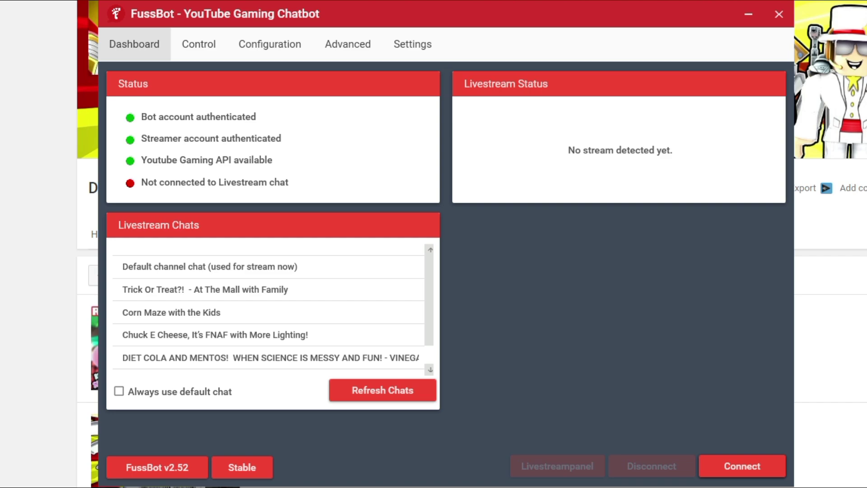